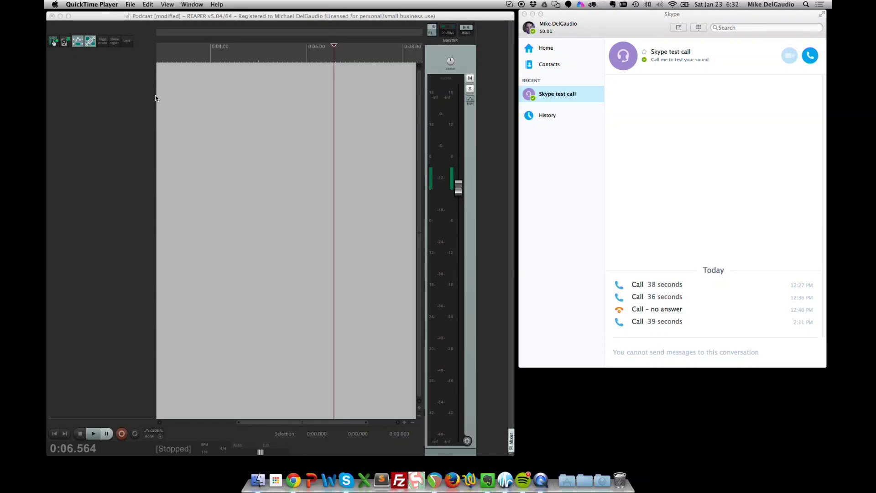
# - Set the microphone to Yeti Stereo Microphone in Skype's audio/video preferences
pyautogui.click(582, 19)
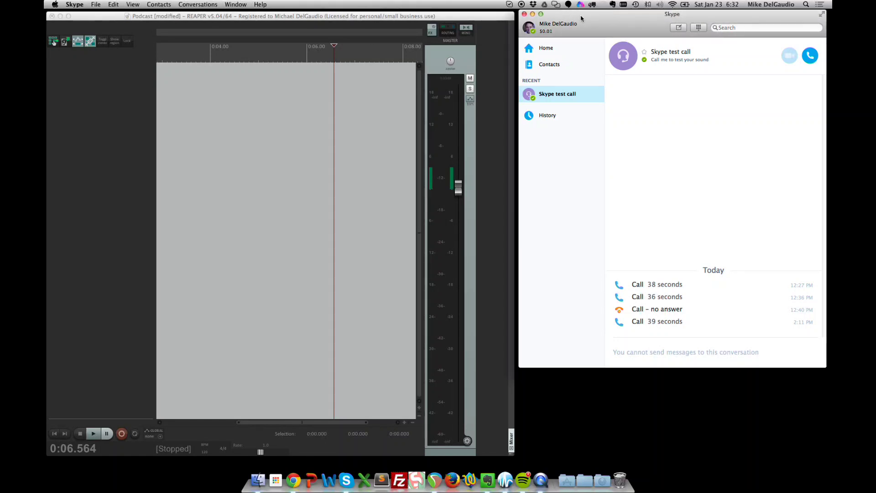
pyautogui.click(97, 6)
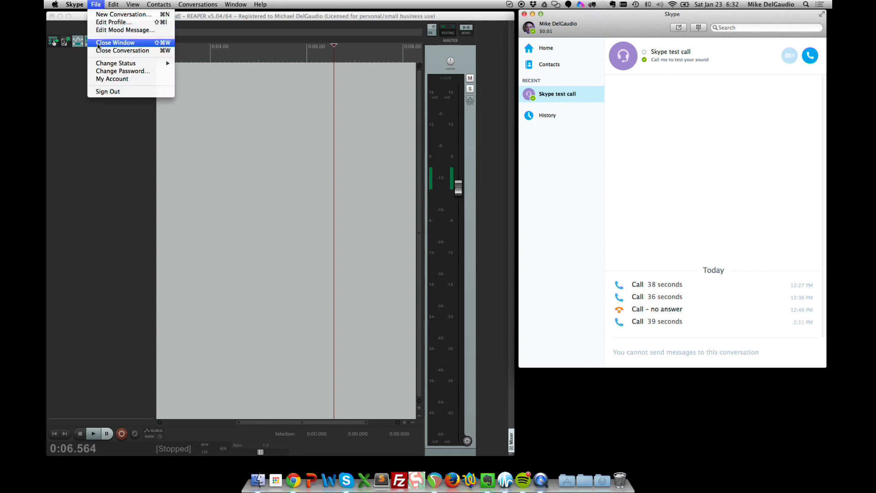
pyautogui.moveTo(74, 5)
pyautogui.click(72, 27)
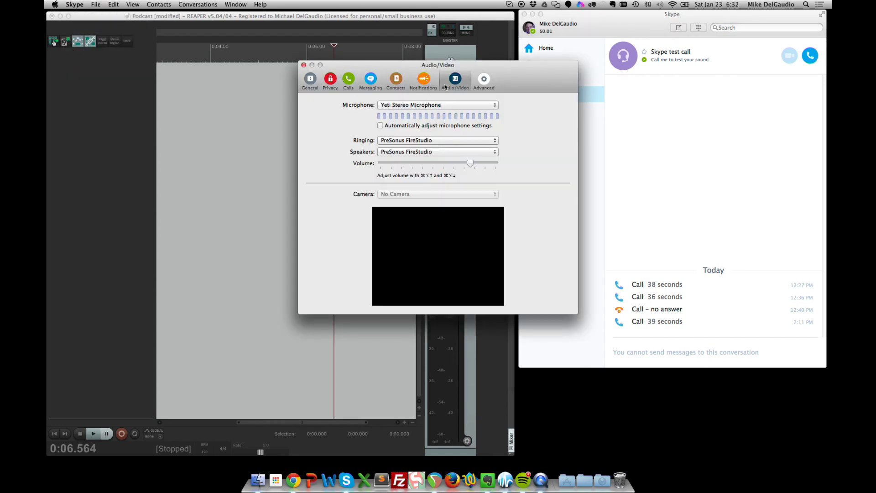
pyautogui.click(435, 105)
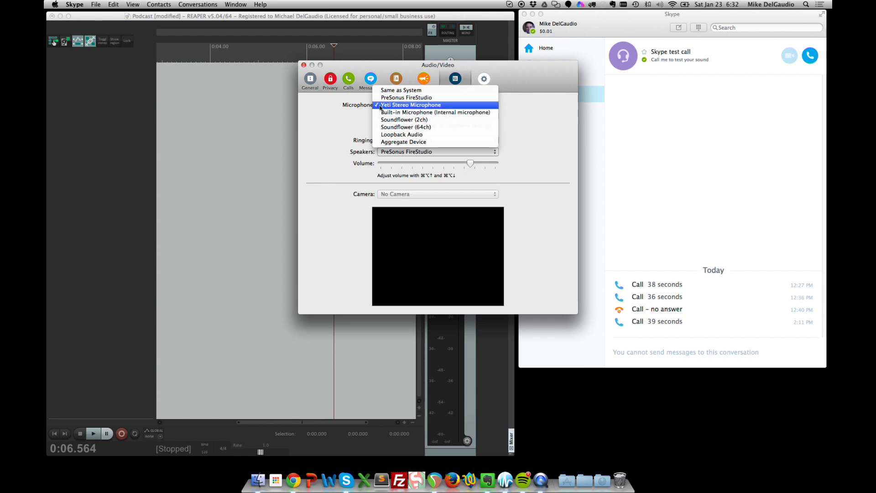
pyautogui.click(379, 105)
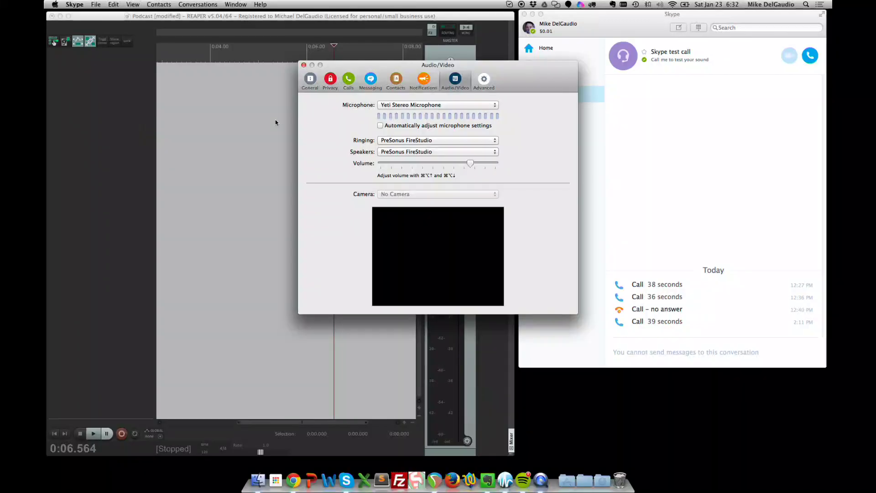
# - Switch to REAPER, add a new track to the Podcast project and arm it for recording
pyautogui.click(206, 111)
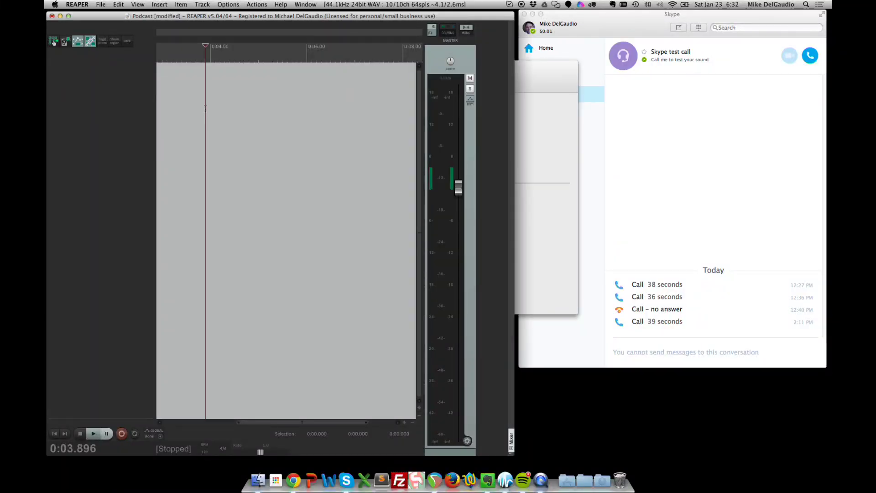
pyautogui.press('super+t')
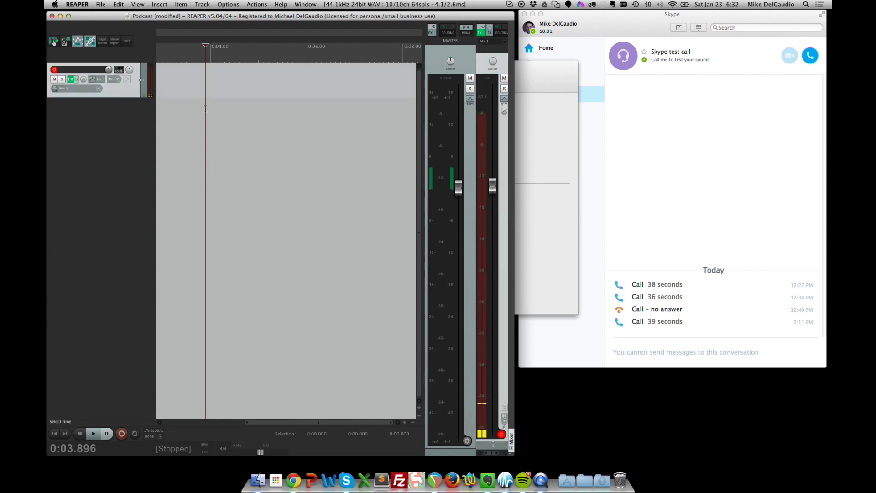
pyautogui.click(55, 70)
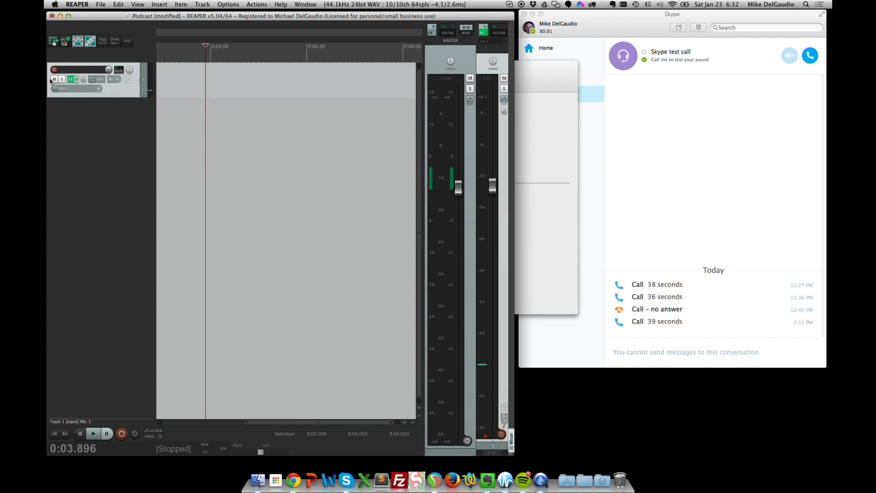
pyautogui.click(55, 69)
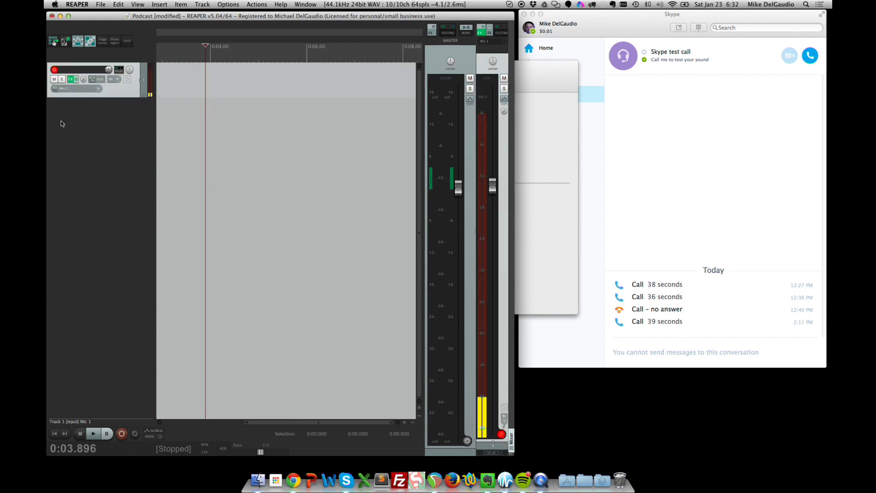
# - Allow different input and output devices in REAPER's audio device preferences and set the input device to Yeti Stereo Microphone
pyautogui.click(76, 4)
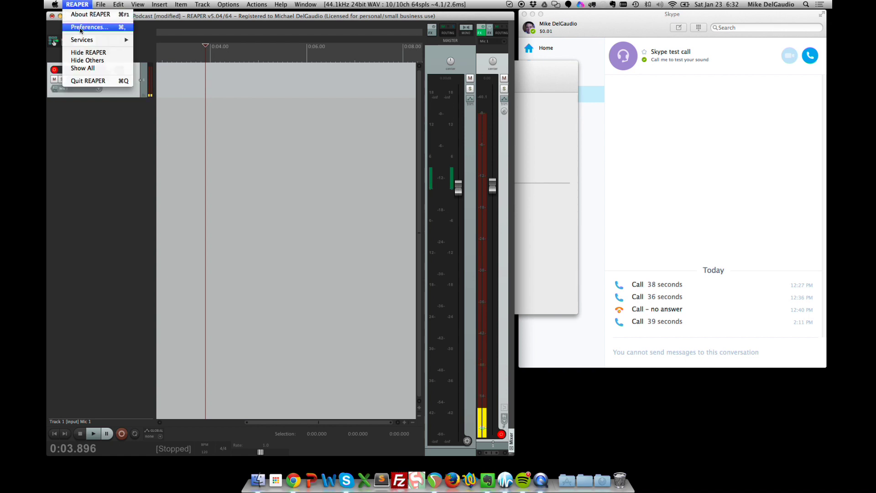
pyautogui.click(80, 28)
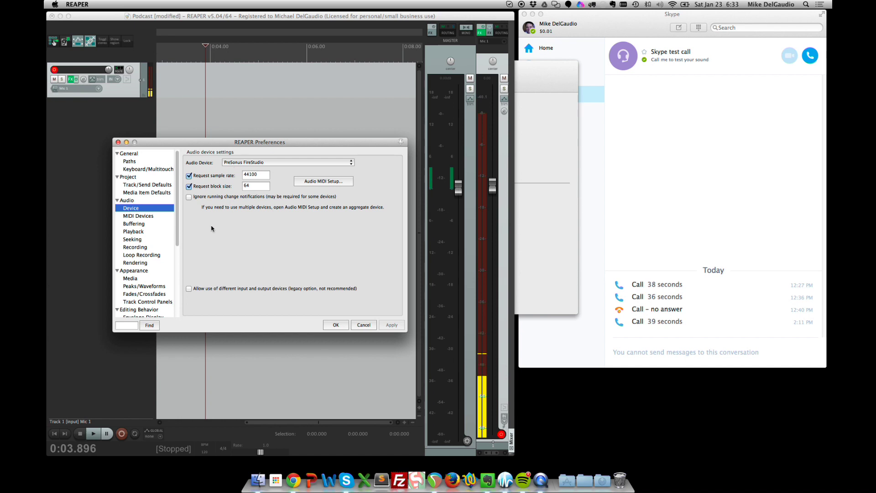
pyautogui.click(189, 289)
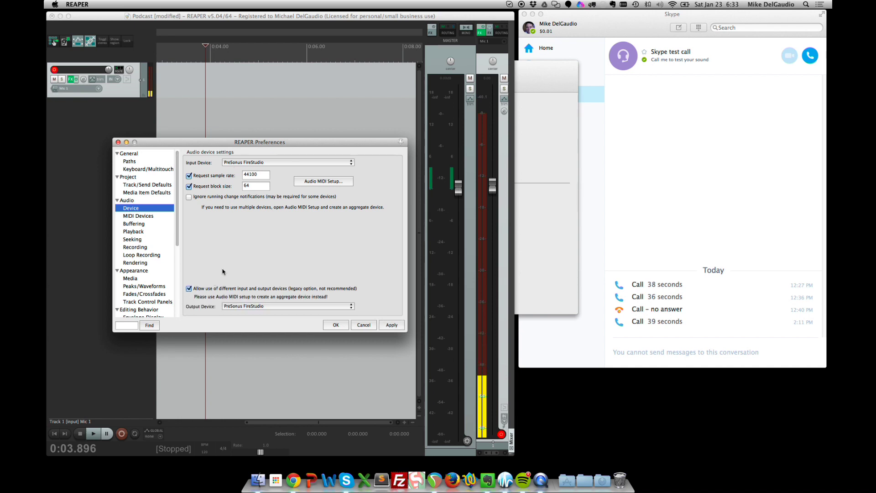
pyautogui.click(247, 163)
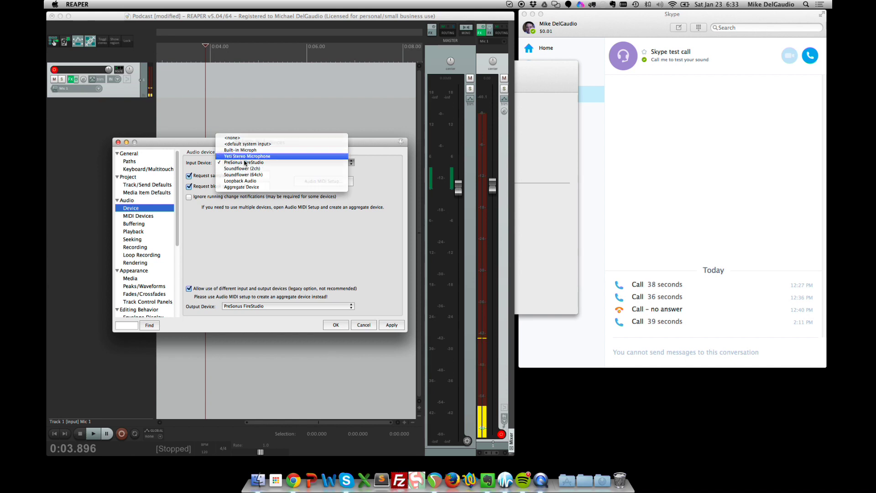
pyautogui.click(243, 157)
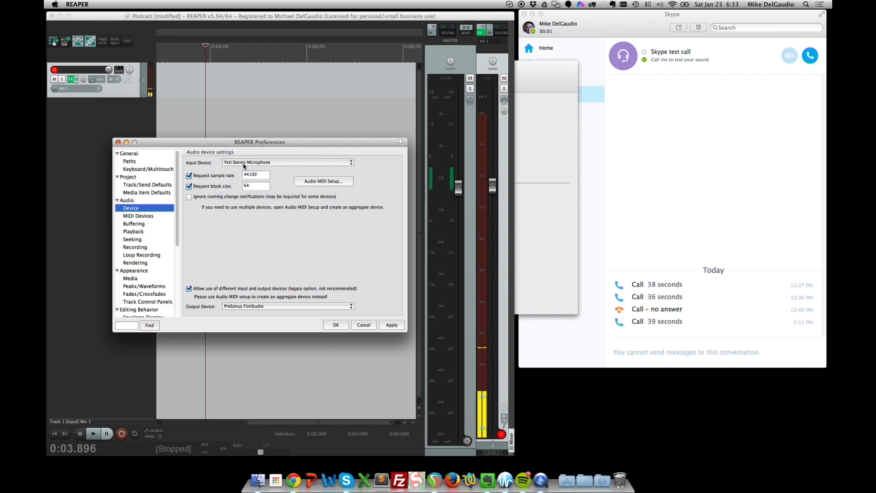
pyautogui.click(391, 326)
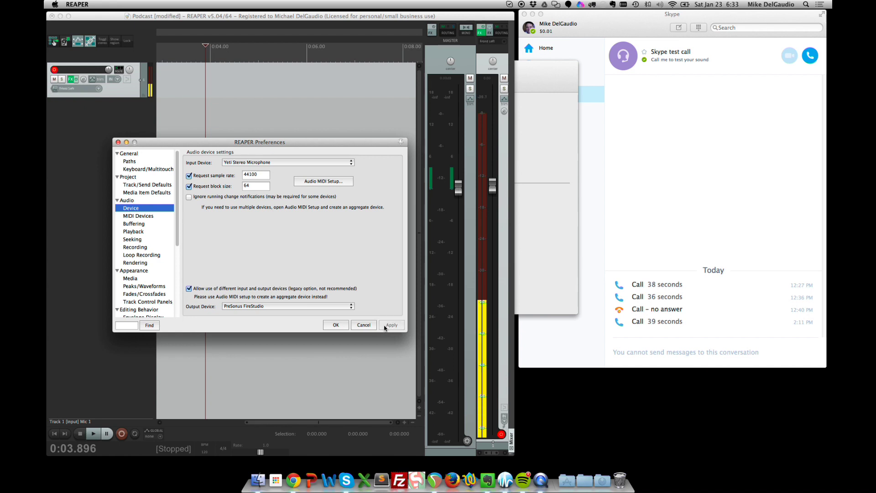
pyautogui.click(334, 326)
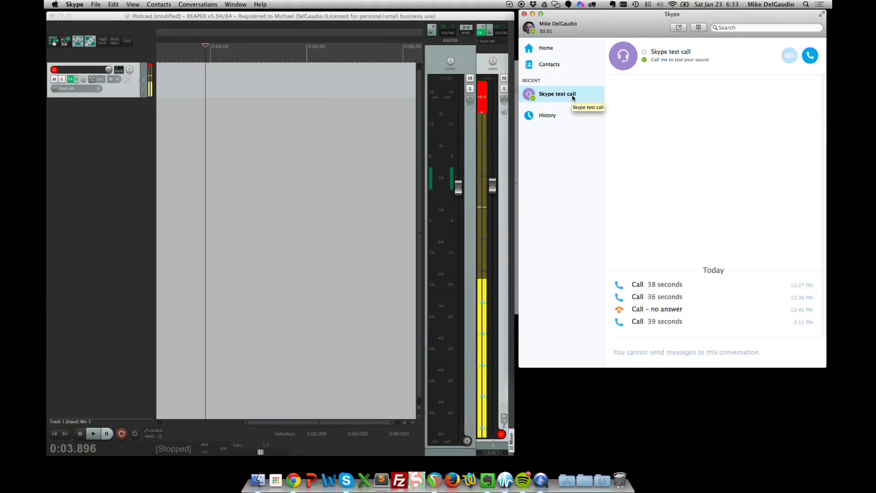
# - Start recording on the armed track, place a Skype test call, and end the call
pyautogui.click(122, 434)
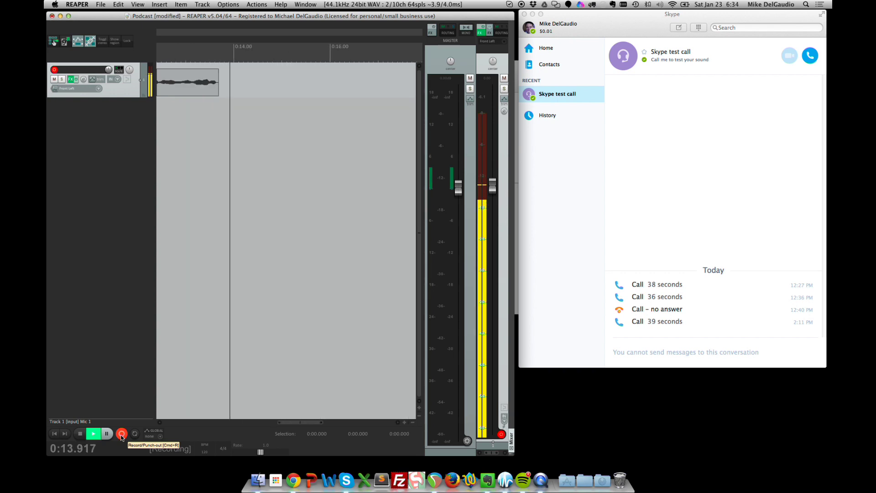
pyautogui.click(810, 55)
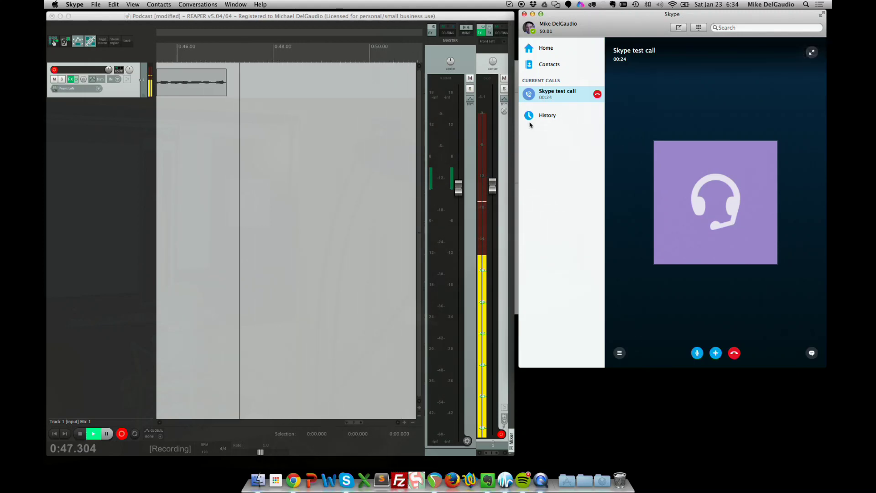
pyautogui.click(597, 95)
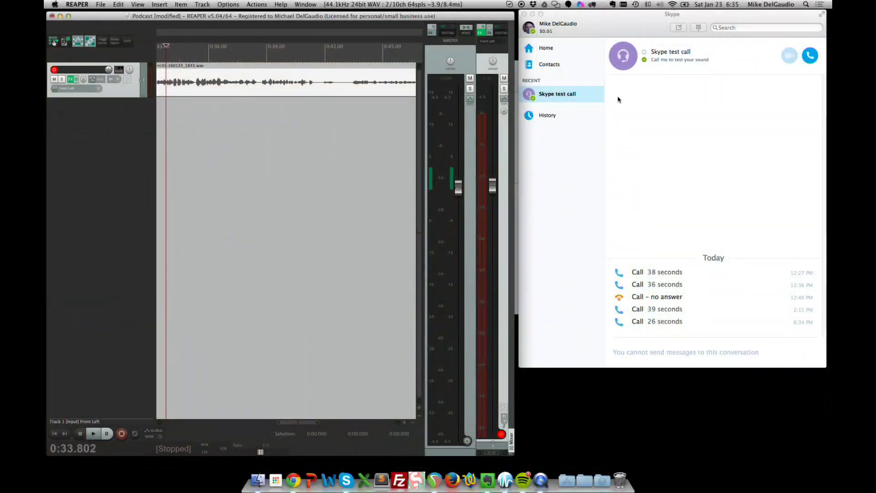
# - Switch to Skype and select PreSonus FireStudio as the microphone in its audio/video preferences
pyautogui.click(618, 99)
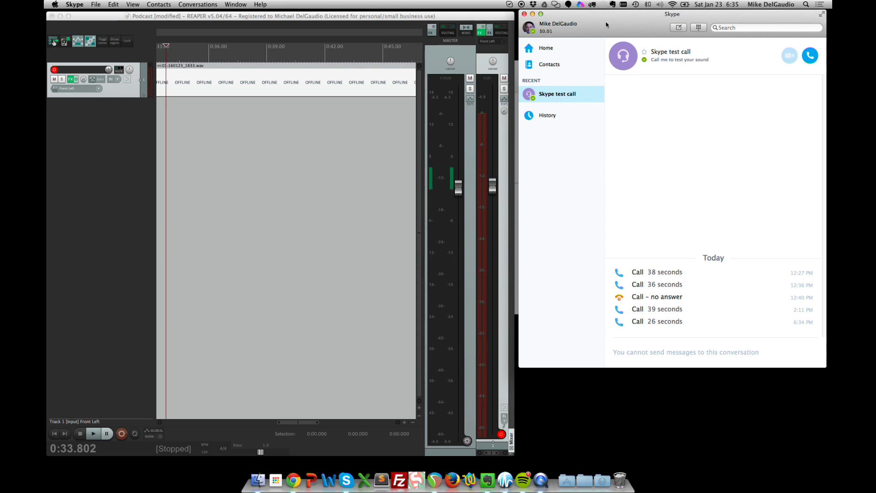
pyautogui.click(74, 5)
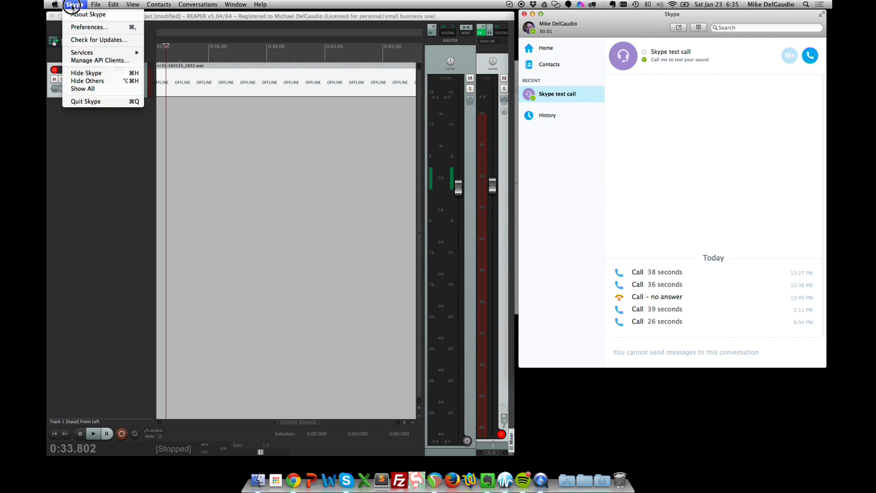
pyautogui.click(77, 28)
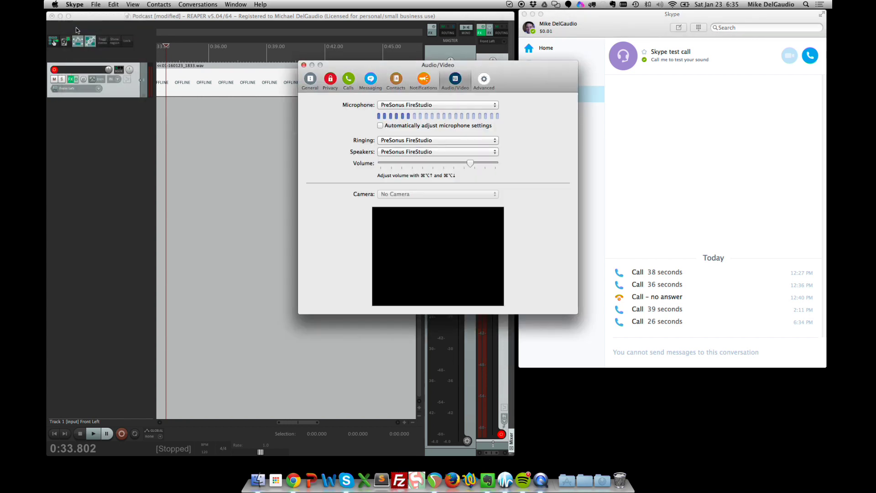
pyautogui.click(416, 106)
pyautogui.click(416, 105)
pyautogui.click(303, 65)
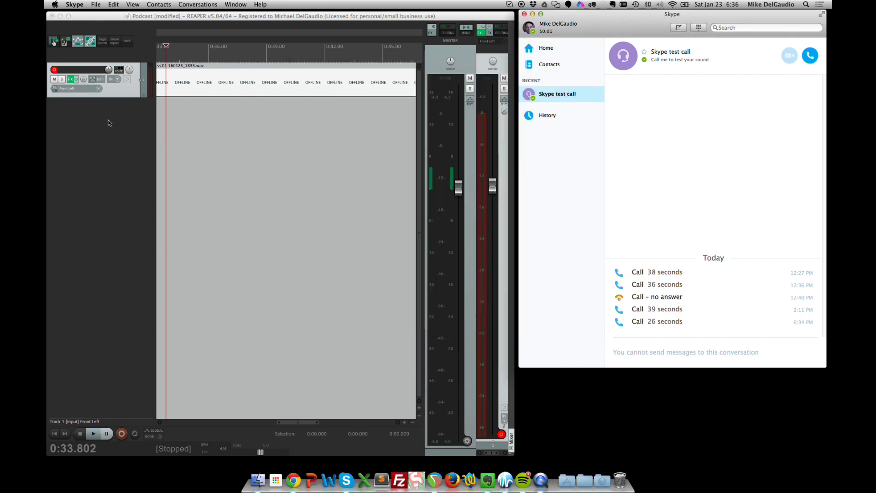
# - In REAPER's audio device preferences, disallow different input and output devices and set the audio device to PreSonus FireStudio
pyautogui.click(118, 139)
pyautogui.click(78, 4)
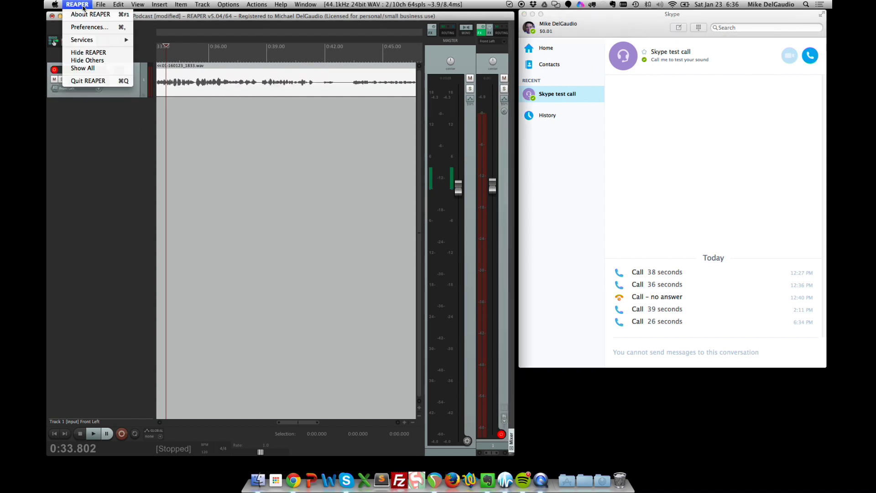
pyautogui.click(88, 28)
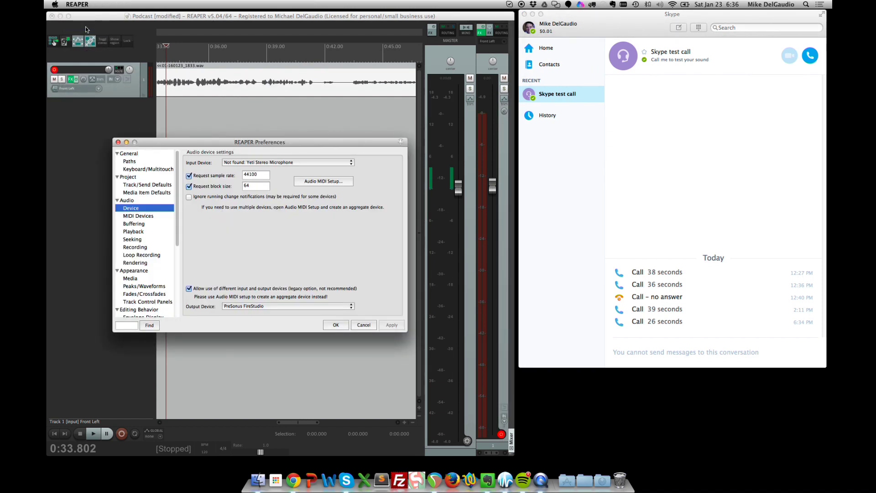
pyautogui.click(186, 292)
pyautogui.click(268, 163)
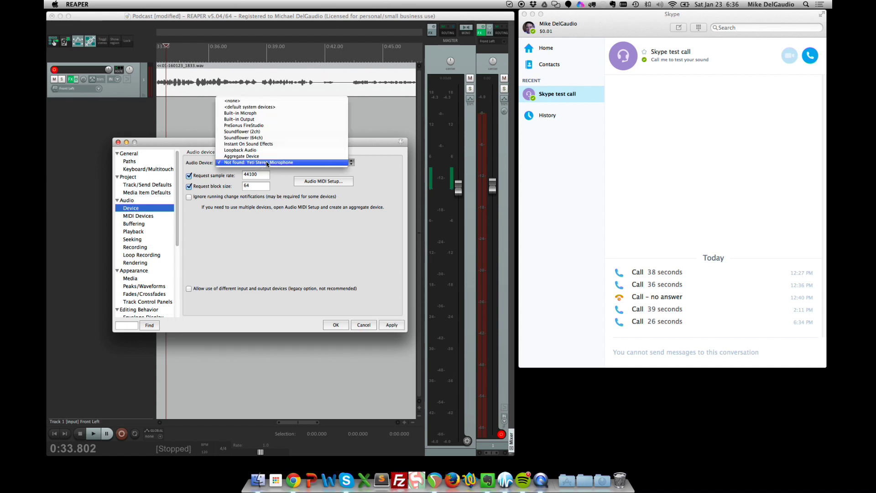
pyautogui.click(225, 127)
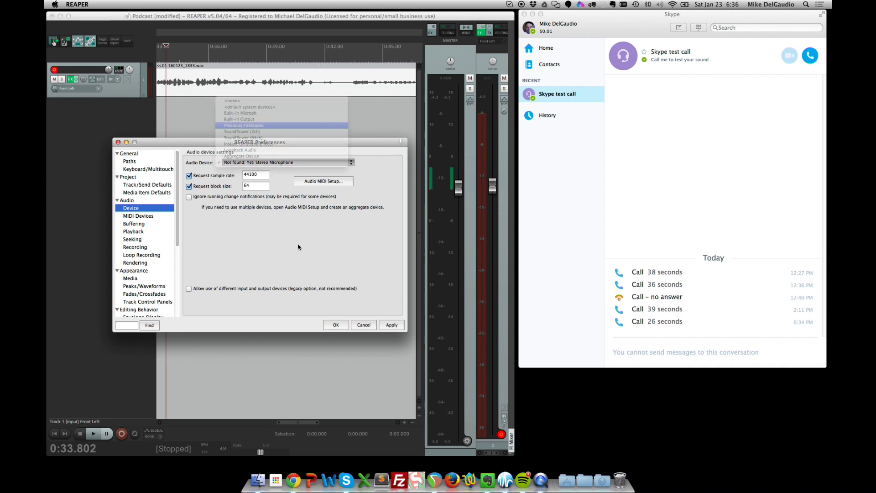
pyautogui.click(389, 326)
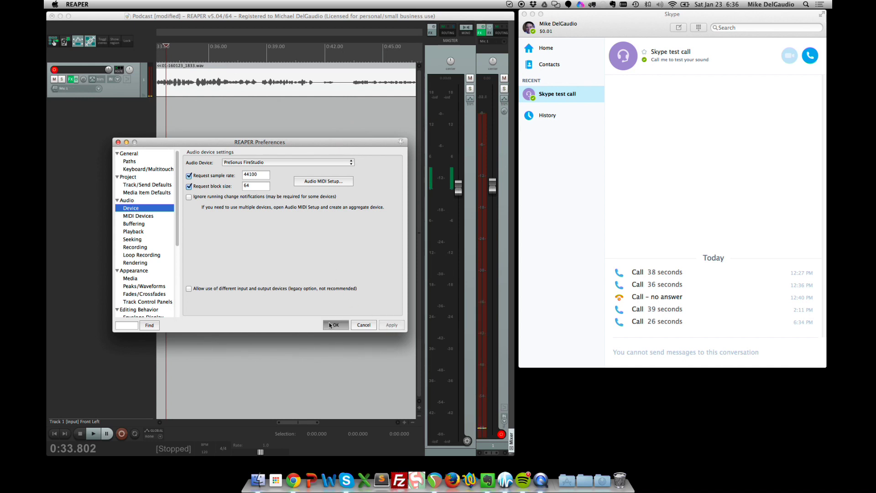
pyautogui.click(335, 325)
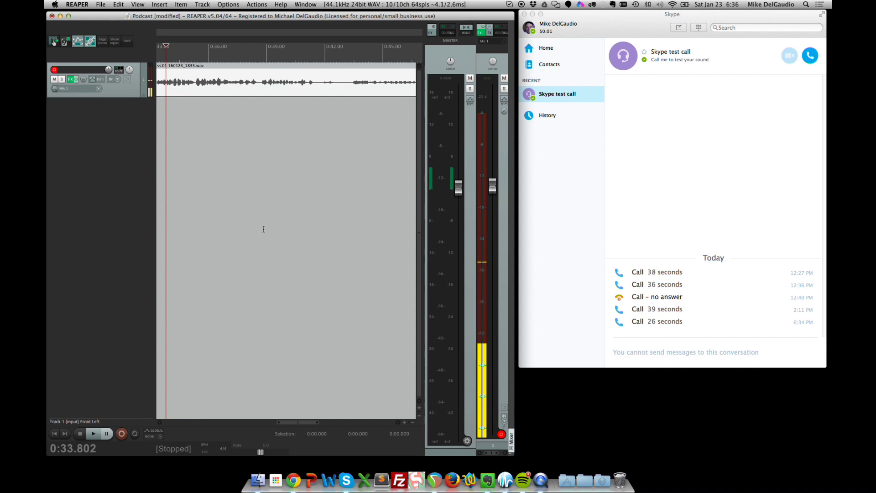
# - Split the recorded item on the track and delete both pieces
pyautogui.click(309, 92)
pyautogui.press('s')
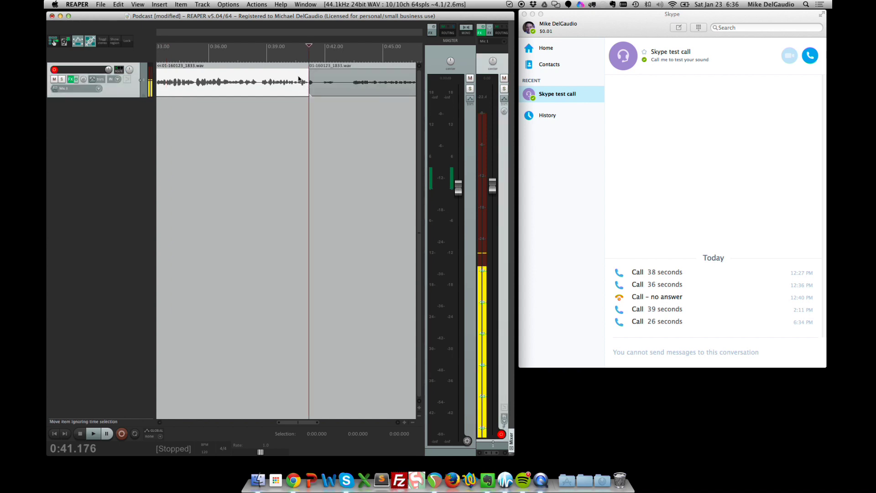
pyautogui.click(297, 80)
pyautogui.press('Delete')
pyautogui.click(325, 82)
pyautogui.press('Delete')
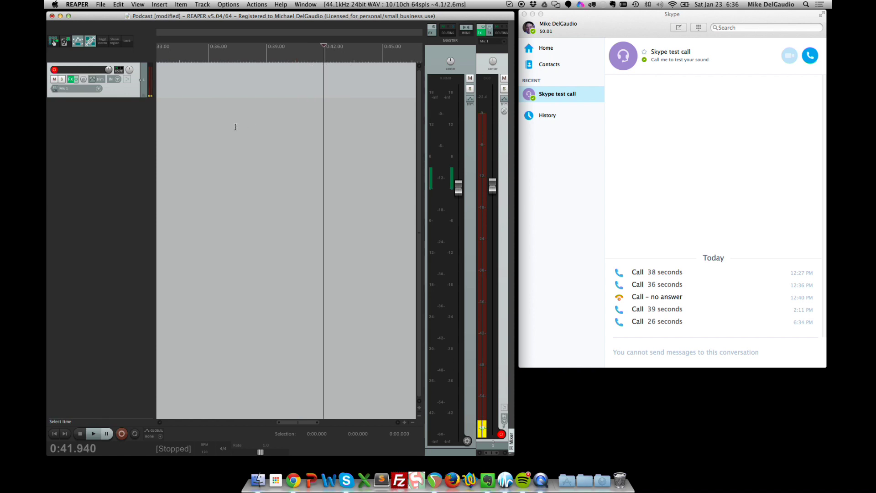
# - Place the edit cursor near the start of the timeline and start a new recording on the armed track
pyautogui.scroll(-5, 159, 90)
pyautogui.hscroll(-3, 162, 91)
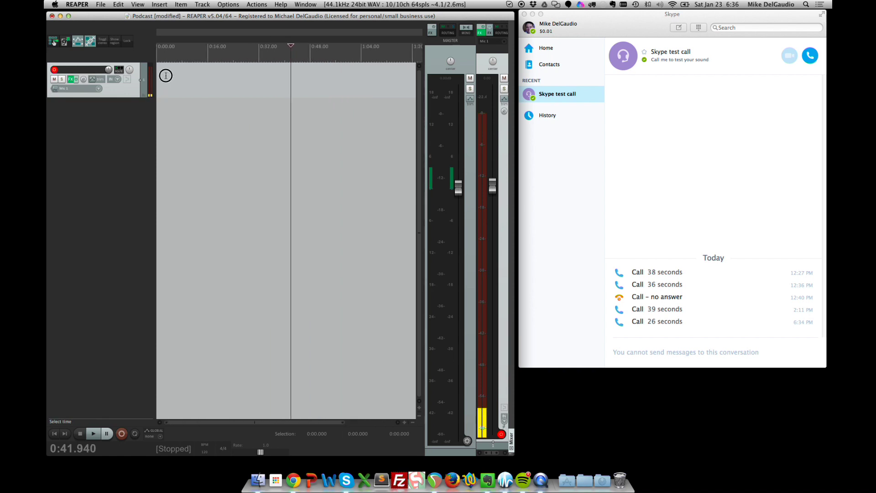
pyautogui.click(165, 76)
pyautogui.hotkey('ctrl', 'r')
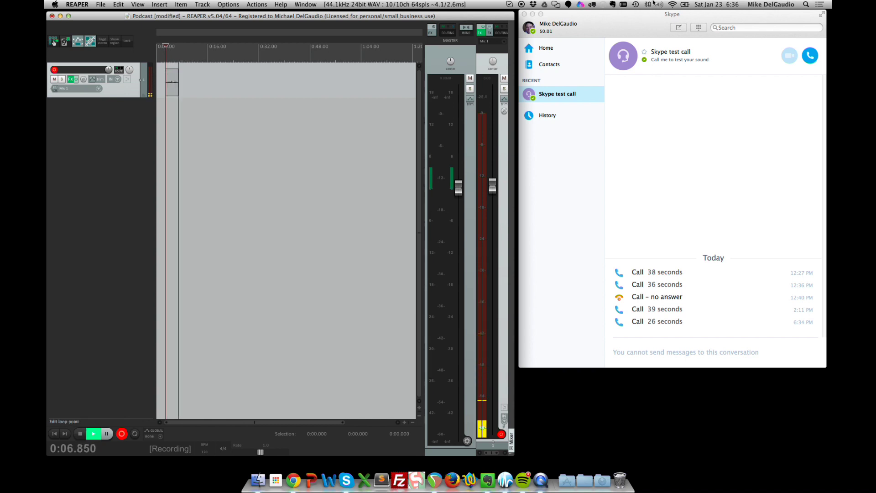
# - Switch to Skype, check the microphone selection in its audio/video preferences, and start a Skype test call
pyautogui.press('super+Tab')
pyautogui.click(76, 5)
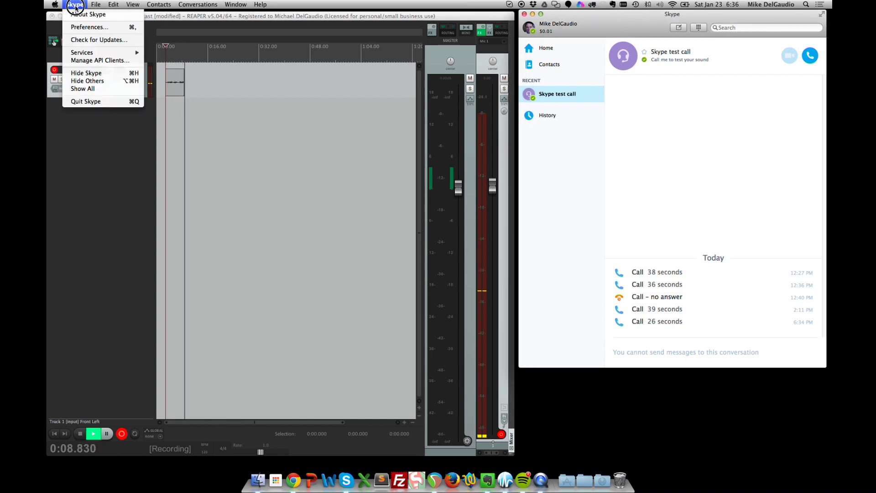
pyautogui.click(388, 48)
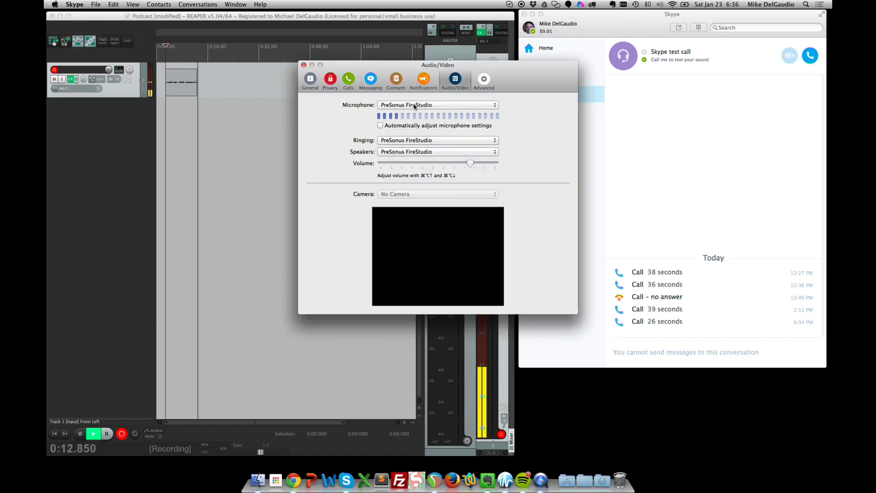
pyautogui.click(304, 64)
pyautogui.click(811, 59)
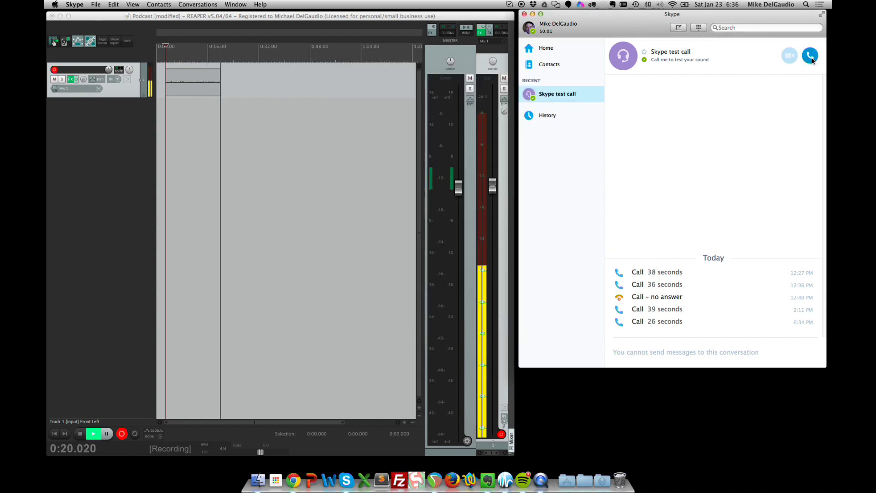
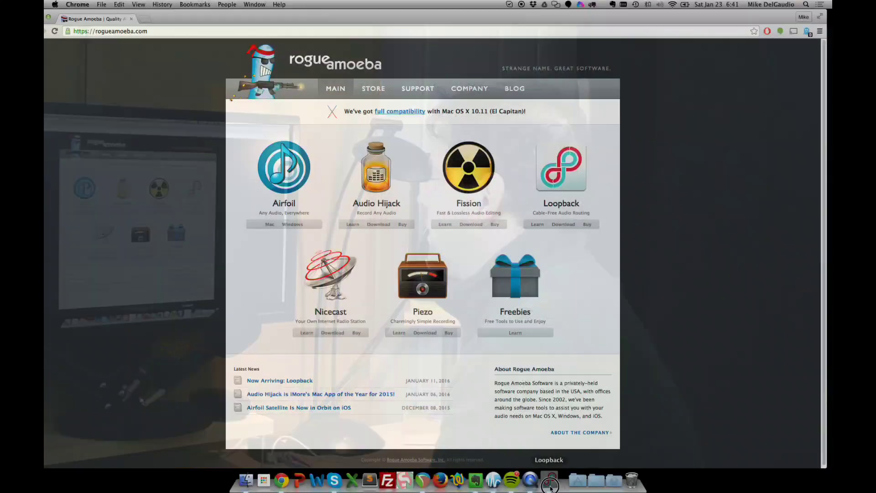
# - Open Loopback and create a new virtual device with PreSonus FireStudio as its audio source
pyautogui.click(551, 483)
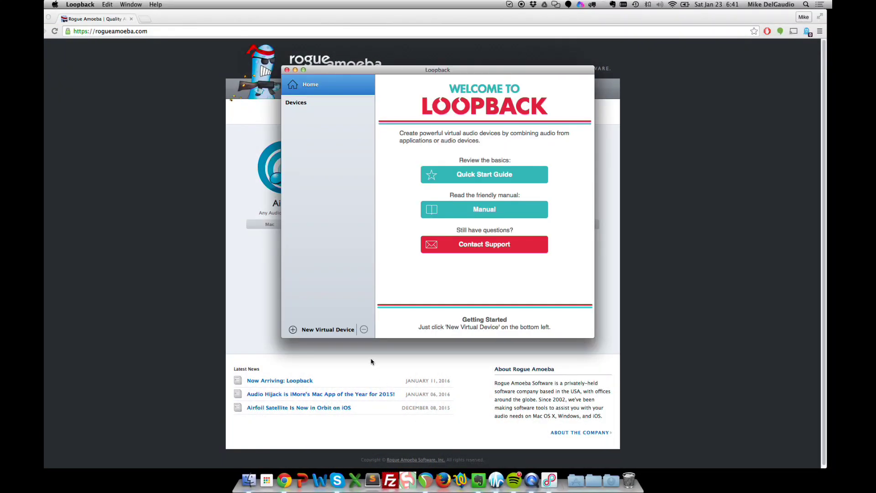
pyautogui.click(294, 330)
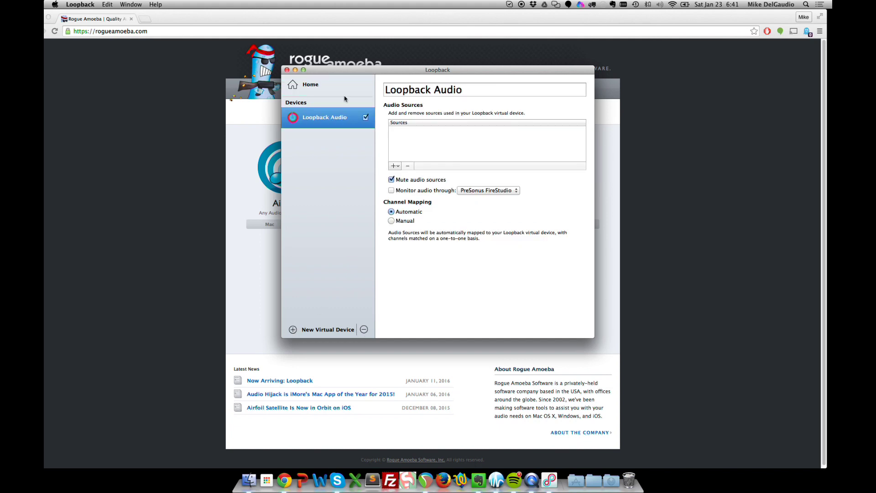
pyautogui.click(393, 167)
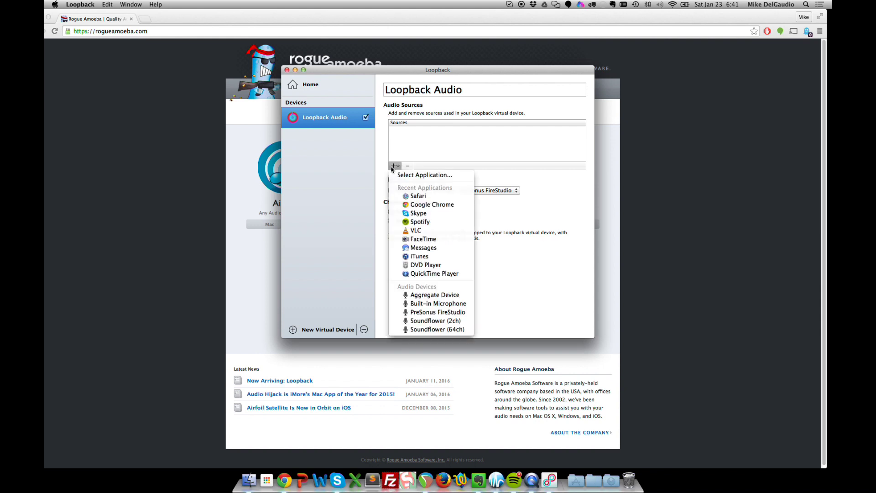
pyautogui.click(416, 313)
# - Set the virtual device to manual channel mapping and route PreSonus FireStudio channels Left (1), 8 and 3 to channel 1 (Left)
pyautogui.click(392, 221)
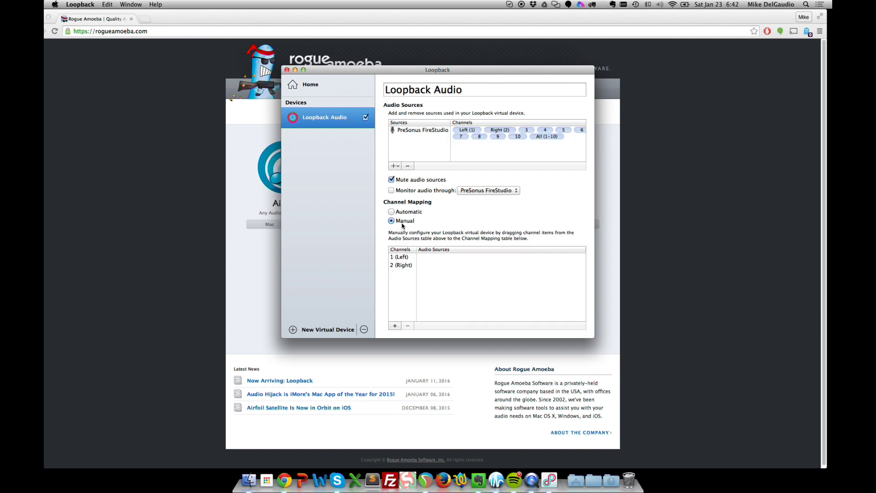
pyautogui.moveTo(467, 130); pyautogui.dragTo(436, 257)
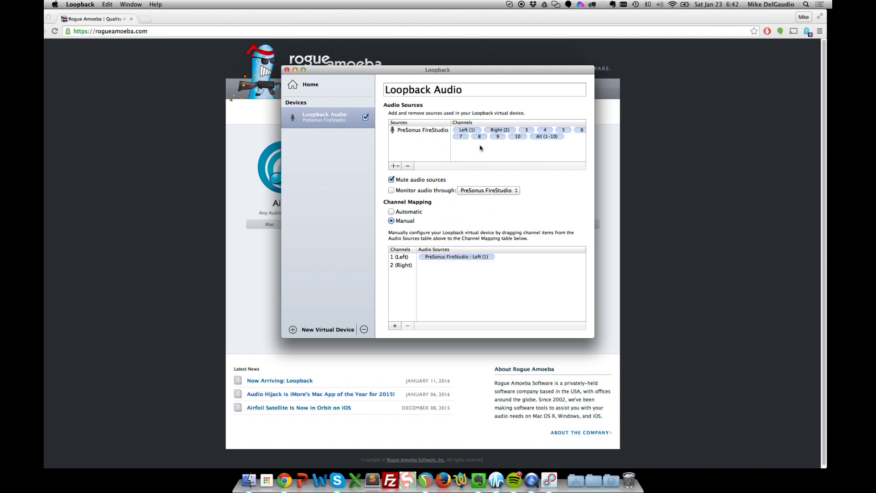
pyautogui.moveTo(478, 139); pyautogui.dragTo(520, 262)
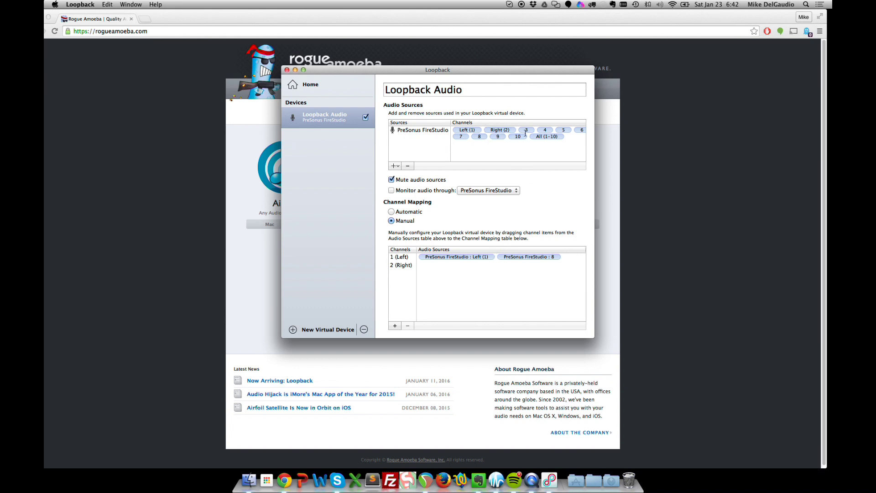
pyautogui.moveTo(527, 131); pyautogui.dragTo(504, 261)
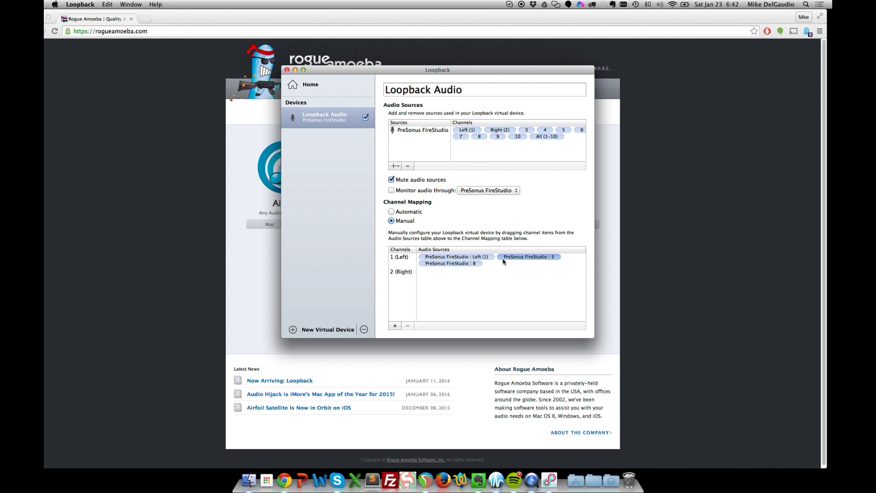
pyautogui.click(504, 261)
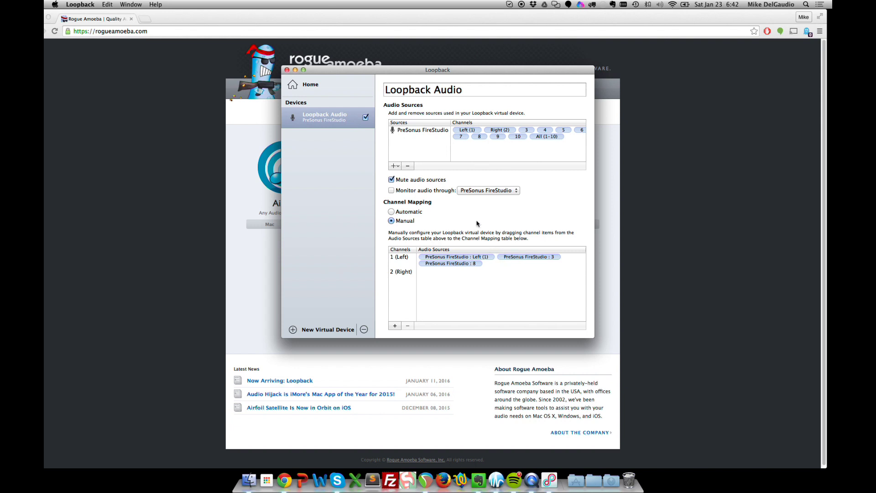
pyautogui.click(287, 70)
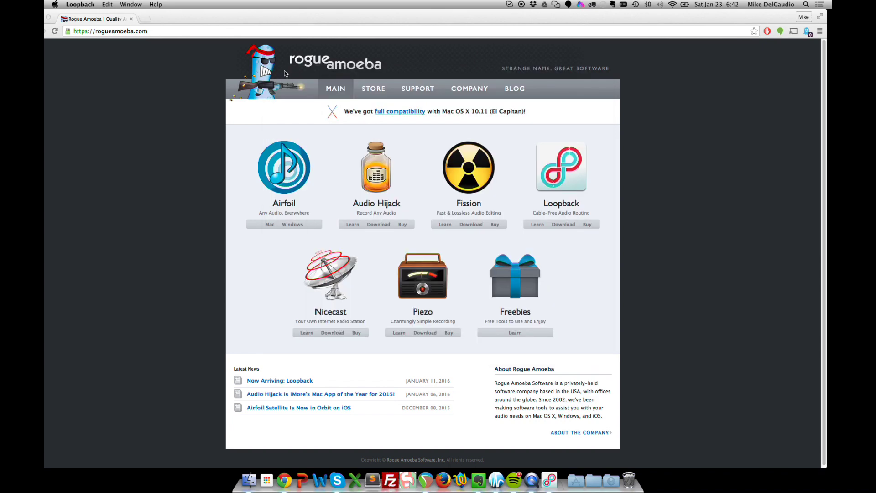
# - Switch to Skype, set its microphone to Loopback Audio in the audio/video preferences, and start the Skype test call
pyautogui.click(338, 480)
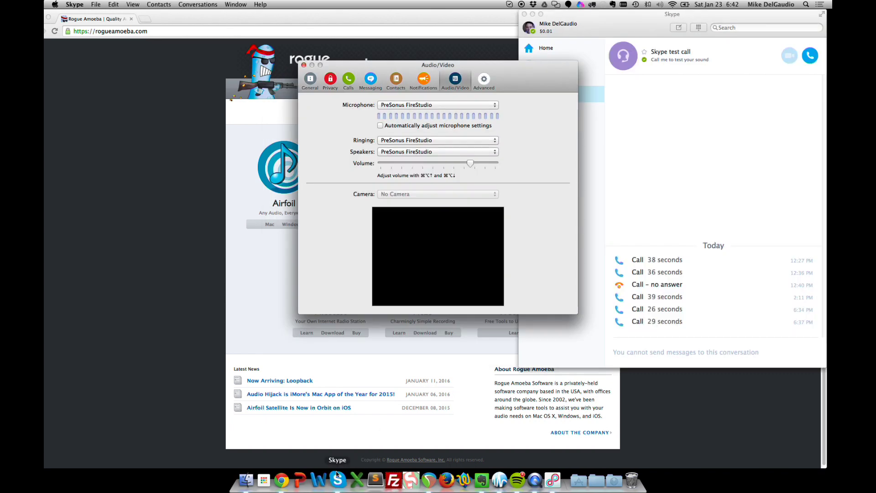
pyautogui.click(399, 106)
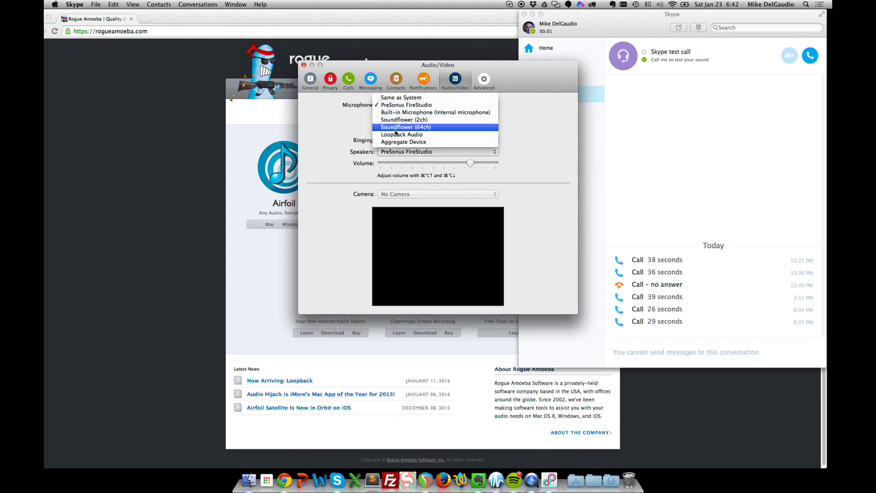
pyautogui.click(396, 135)
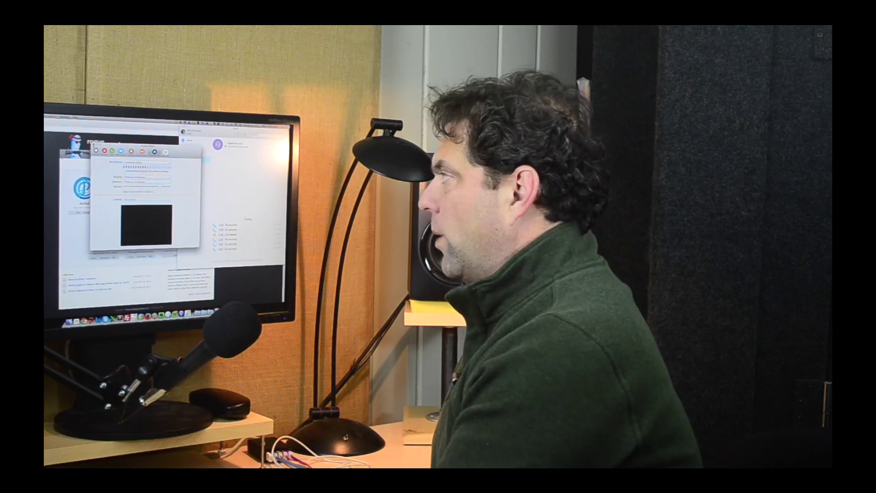
pyautogui.press('super+w')
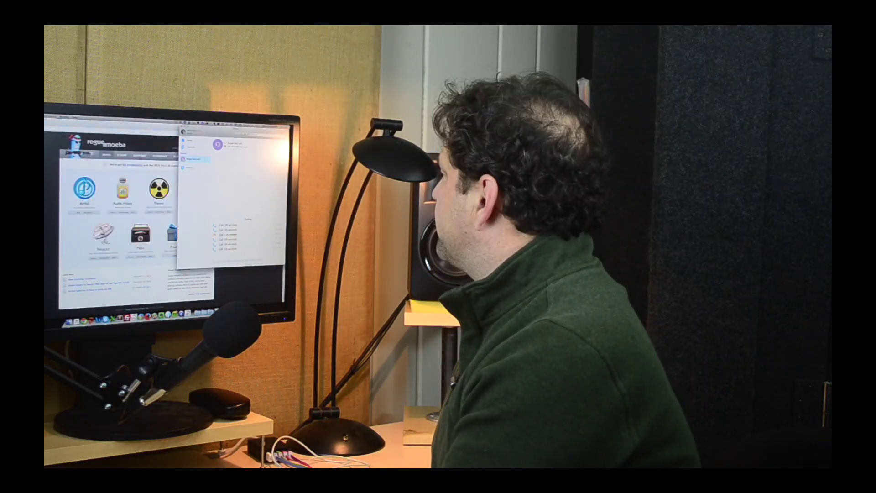
pyautogui.press('super+shift+r')
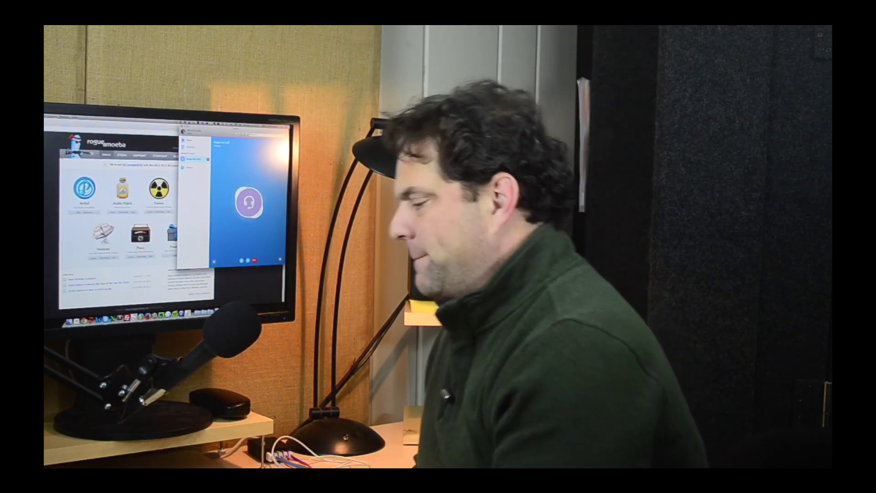